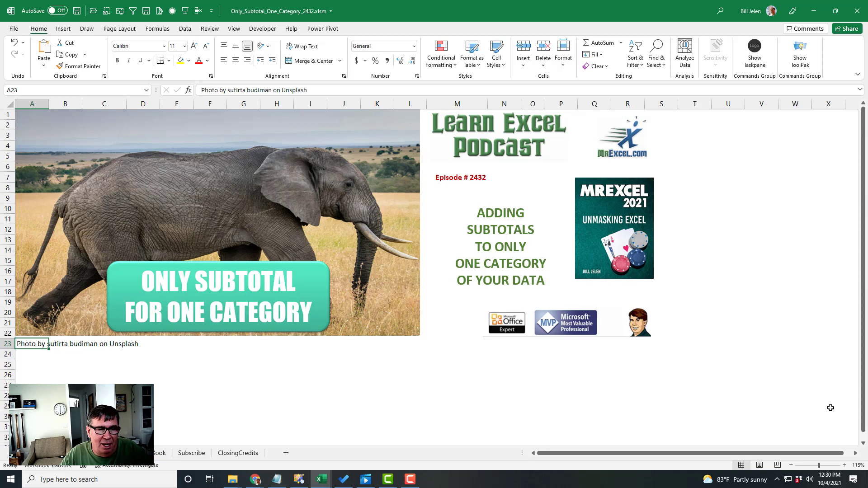
# Move to the worksheet explaining that only one category needs subtotals.
pyautogui.hotkey('ctrl', 'pagedown')
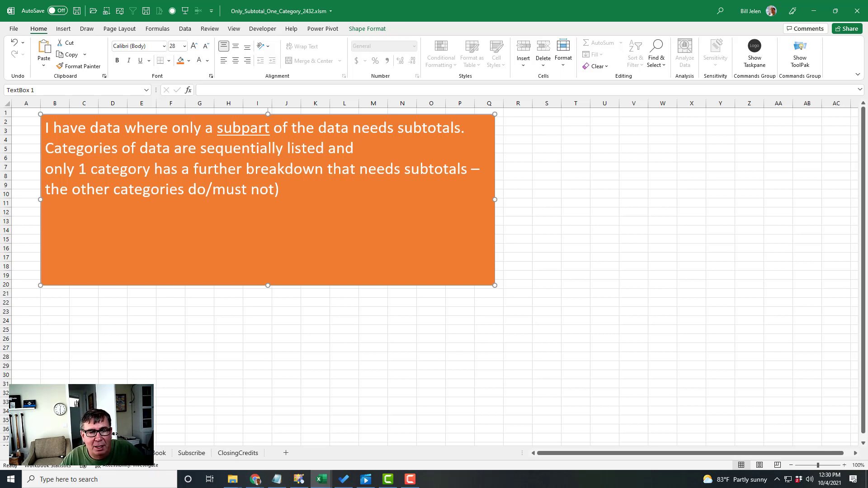
# Switch to the sales data worksheet with Region through Profit columns.
pyautogui.hotkey('ctrl', 'pagedown')
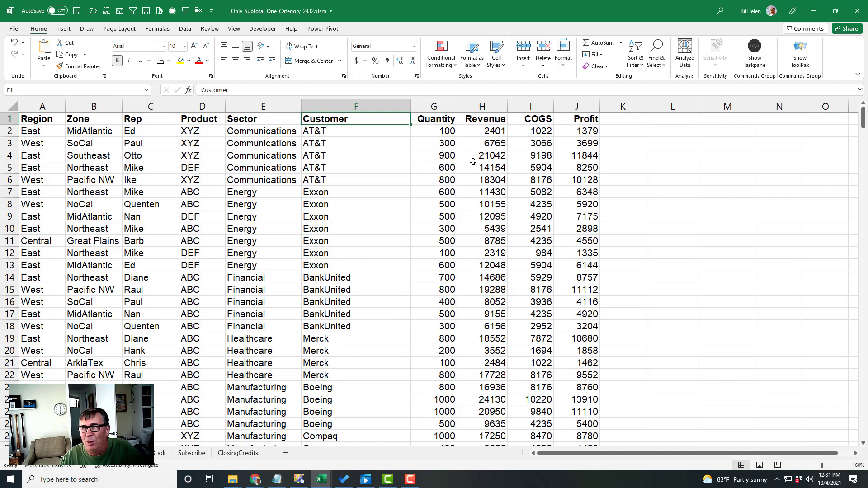
# Select cell F22 (Merck), the last Healthcare row above the Manufacturing records.
pyautogui.scroll(-1, 355, 225)
pyautogui.scroll(-2, 355, 226)
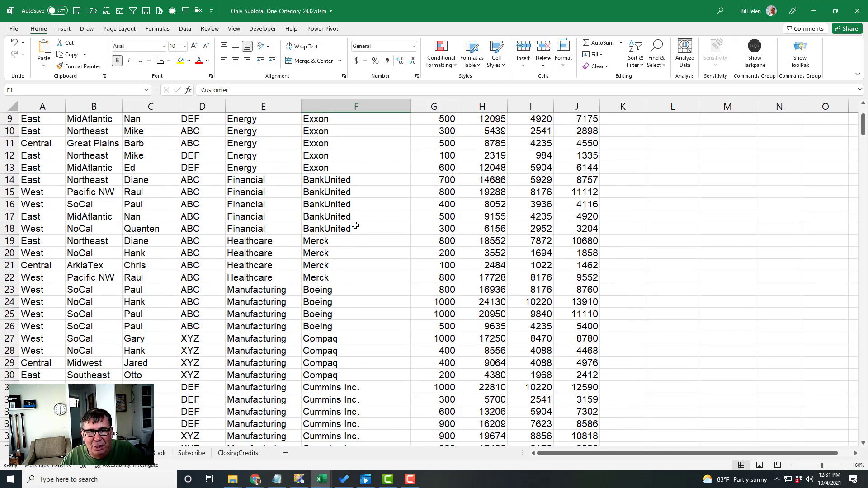
pyautogui.scroll(-3, 355, 226)
pyautogui.scroll(4, 355, 226)
pyautogui.scroll(2, 355, 226)
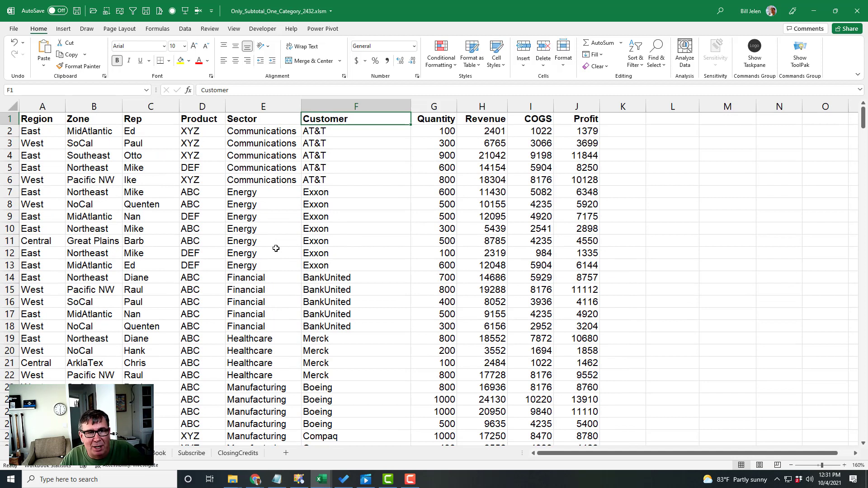
pyautogui.scroll(-3, 314, 277)
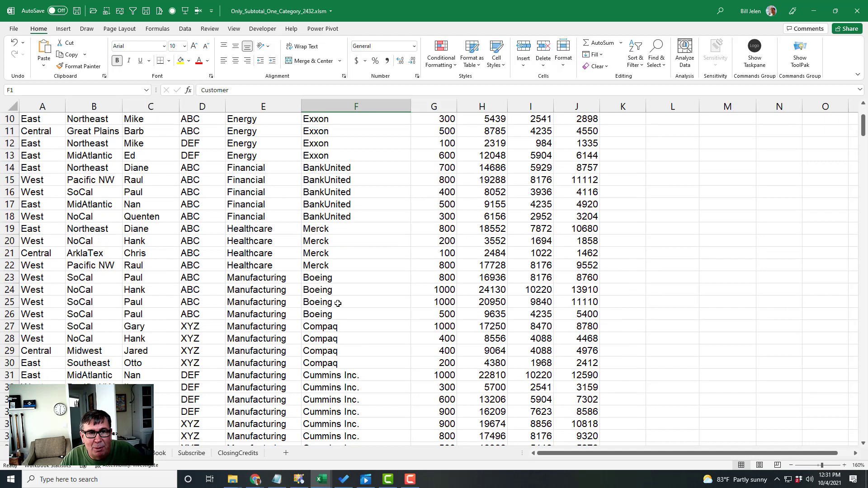
pyautogui.click(311, 267)
pyautogui.scroll(-3, 403, 316)
pyautogui.scroll(2, 402, 318)
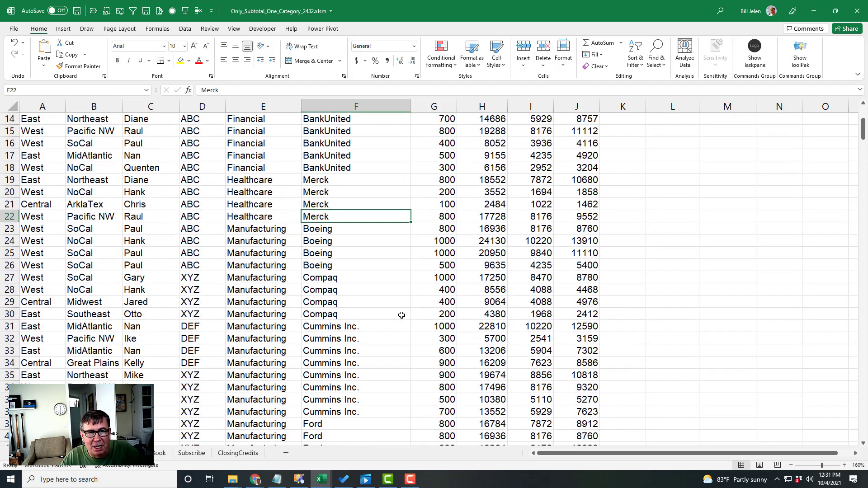
# Extend the selection to F22:J74, from Merck through the last Manufacturing row (Phillip Morris).
pyautogui.hotkey('shift', 'Right')
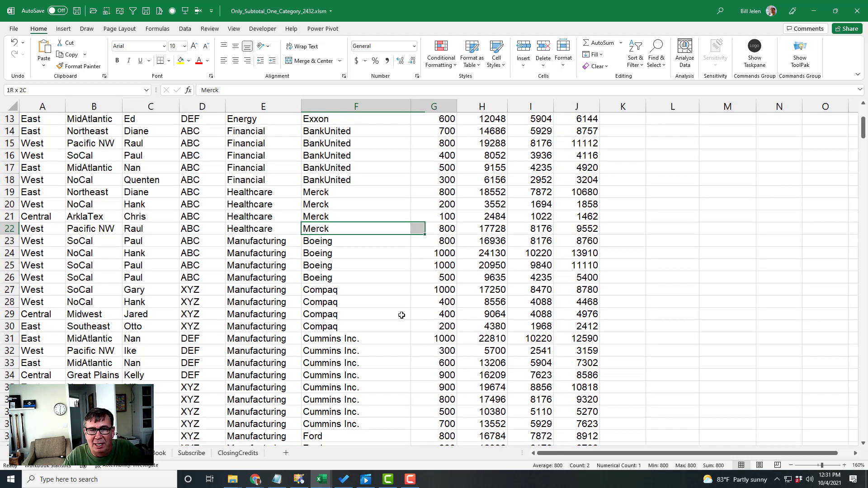
pyautogui.hotkey('shift', 'Right')
pyautogui.hotkey('shift', 'Right')
pyautogui.hotkey('shift', 'Right')
pyautogui.hotkey('shift', 'Right')
pyautogui.hotkey('shift', 'Left')
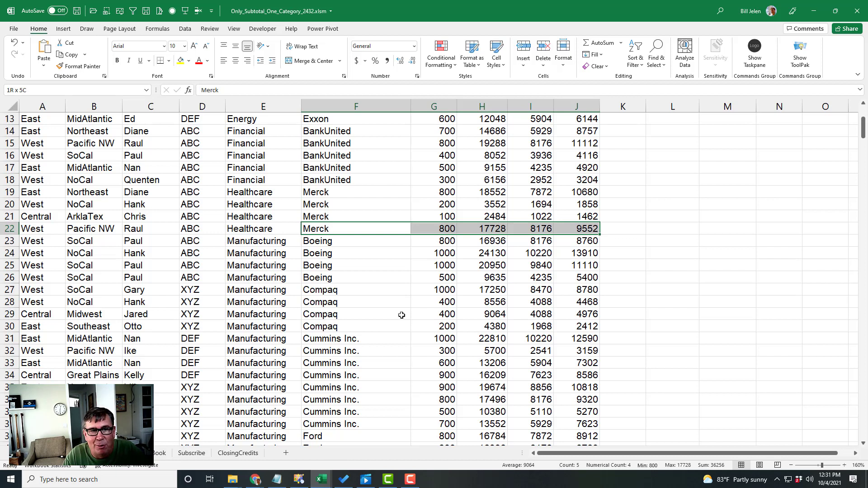
pyautogui.hotkey('shift', 'pagedown')
pyautogui.hotkey('shift', 'pagedown')
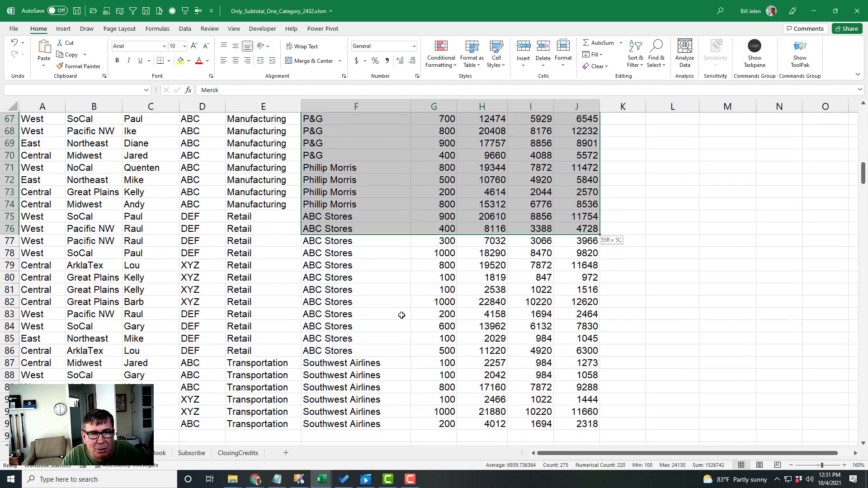
pyautogui.hotkey('shift', 'Up')
pyautogui.hotkey('shift', 'Up')
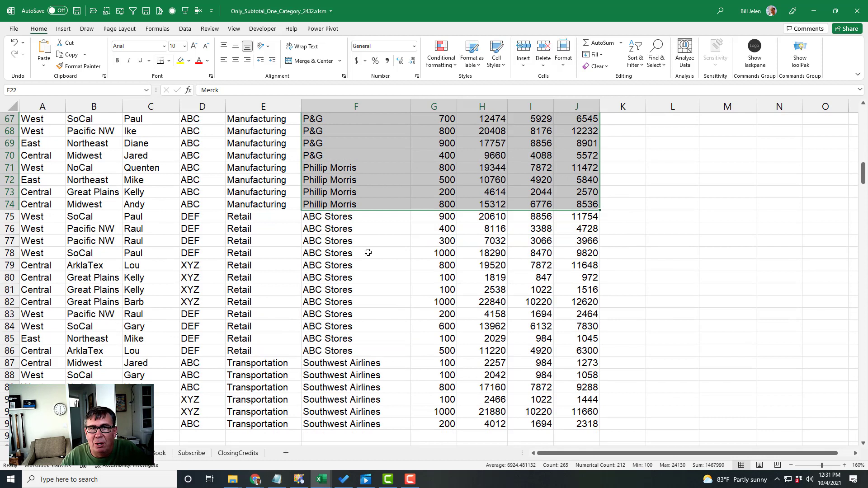
pyautogui.click(185, 29)
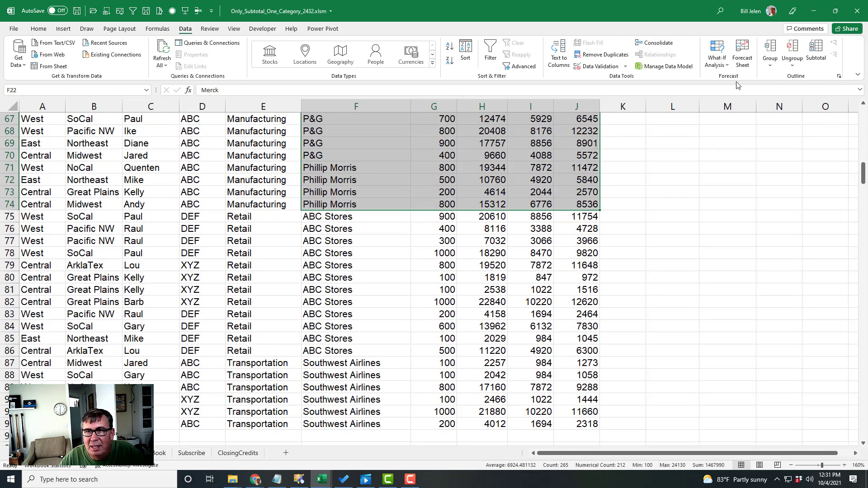
# Subtotal the Manufacturing block by Customer, summing Quantity, Revenue, COGS and Profit.
pyautogui.click(817, 57)
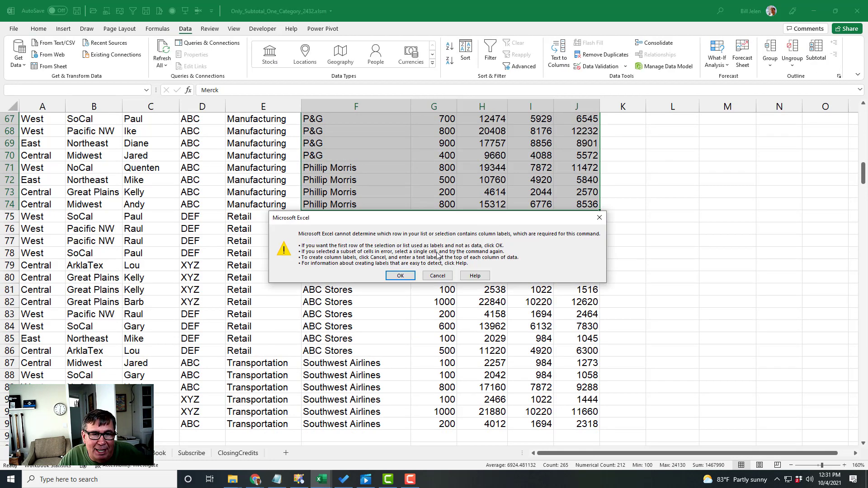
pyautogui.click(400, 276)
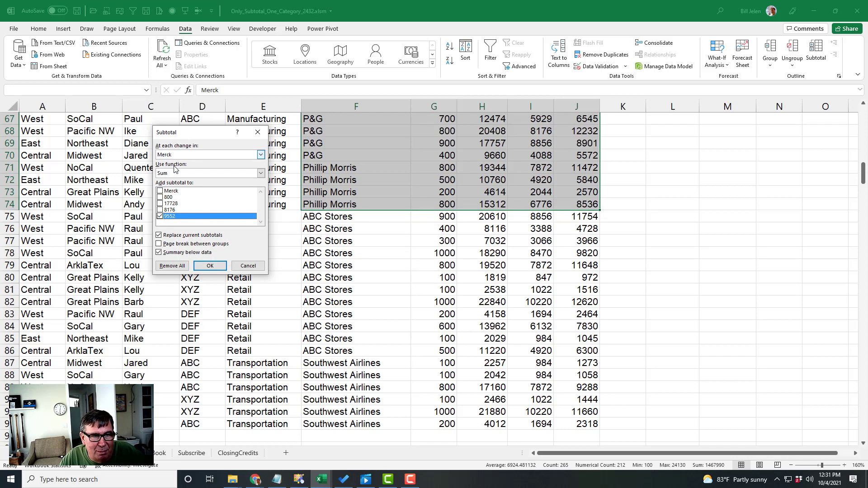
pyautogui.click(160, 209)
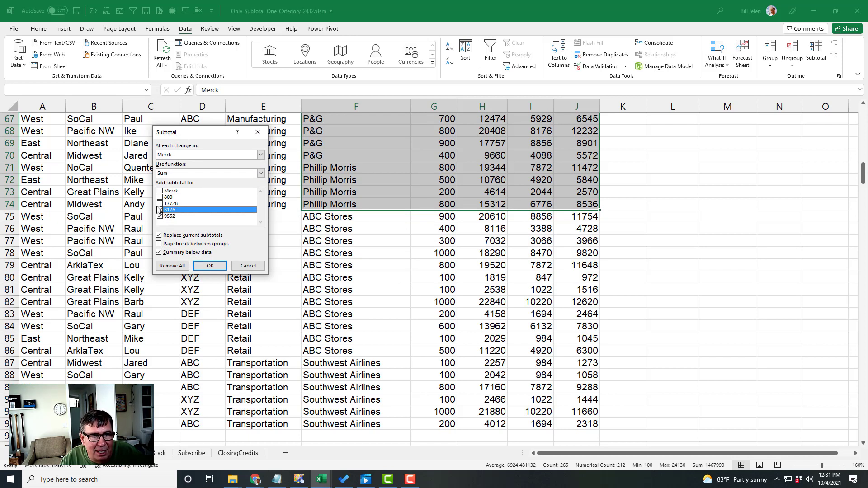
pyautogui.click(160, 204)
pyautogui.click(159, 197)
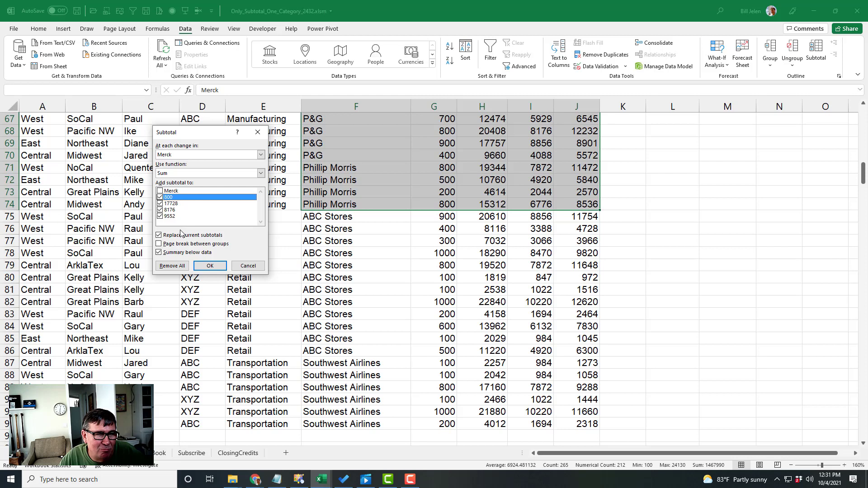
pyautogui.click(210, 265)
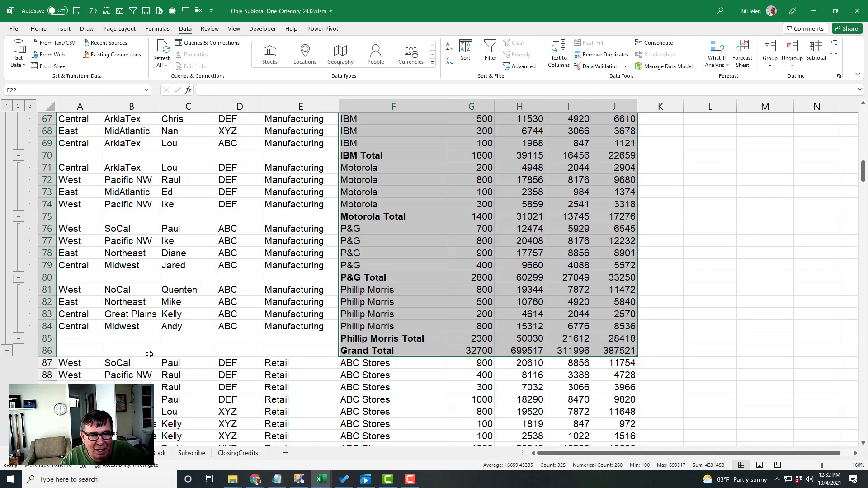
# Ungroup rows 23–86 to remove one outline level from the Manufacturing block.
pyautogui.click(47, 351)
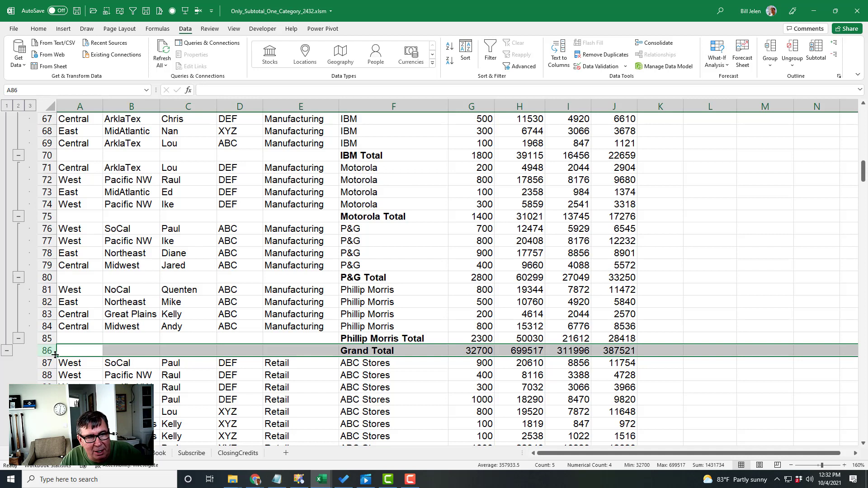
pyautogui.scroll(1, 174, 334)
pyautogui.scroll(4, 174, 334)
pyautogui.scroll(4, 173, 324)
pyautogui.scroll(3, 172, 312)
pyautogui.scroll(4, 172, 313)
pyautogui.scroll(4, 170, 313)
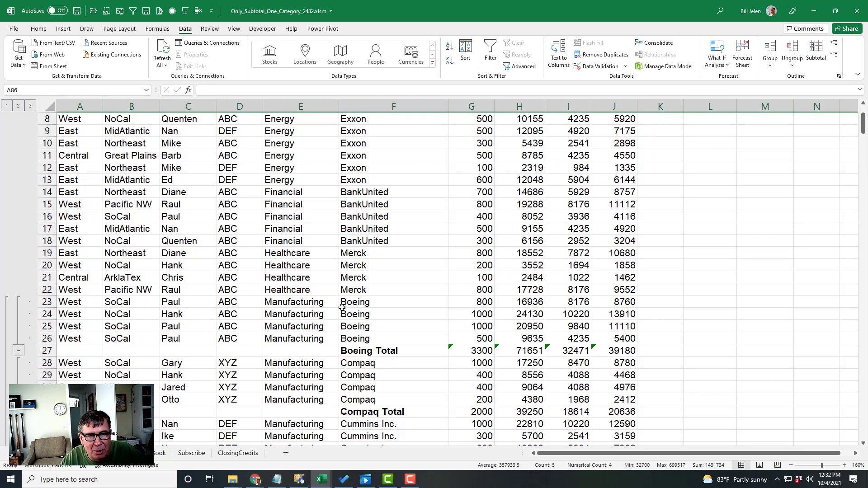
pyautogui.keyDown('shift'); pyautogui.click(47, 301); pyautogui.keyUp('shift')
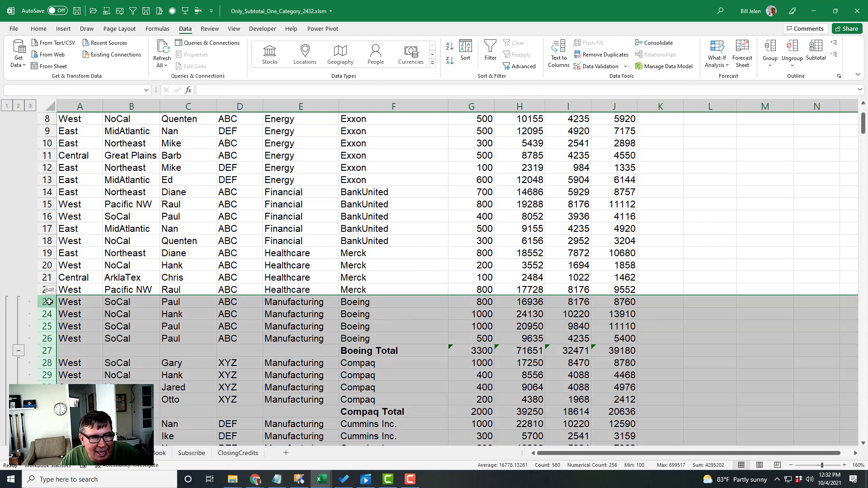
pyautogui.click(795, 50)
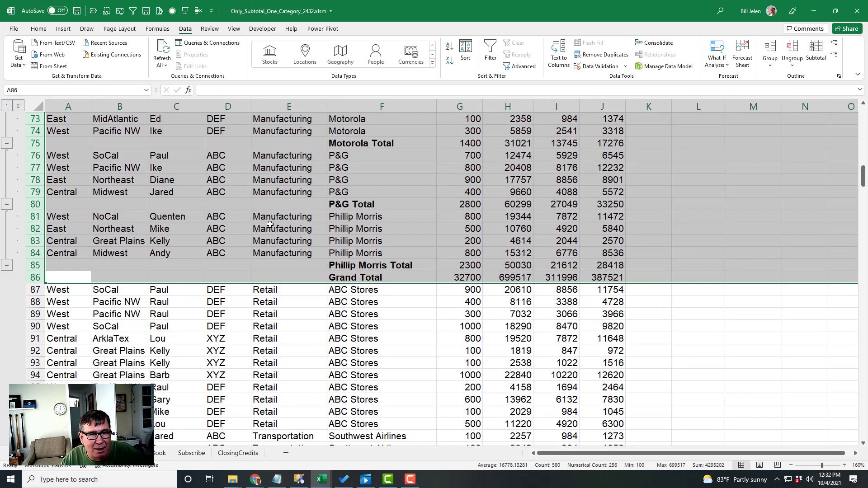
# Delete the leftover Grand Total row 86 and return to the top of the sheet.
pyautogui.click(46, 276)
pyautogui.click(39, 277)
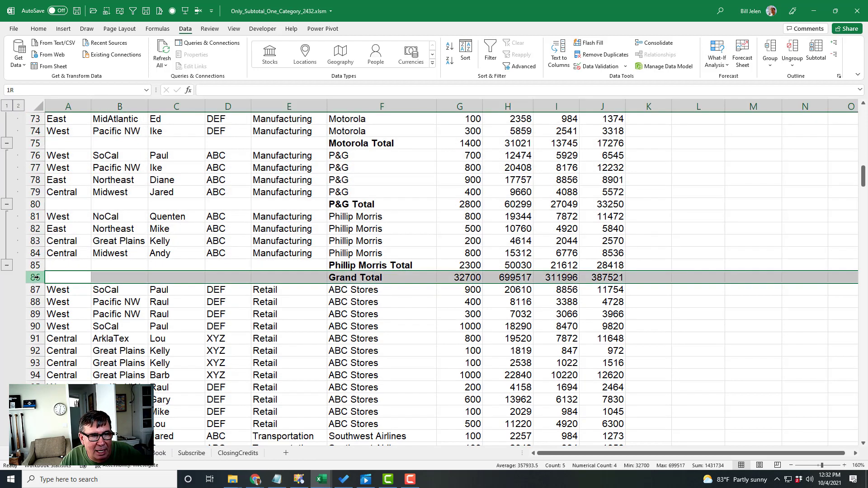
pyautogui.rightClick(36, 277)
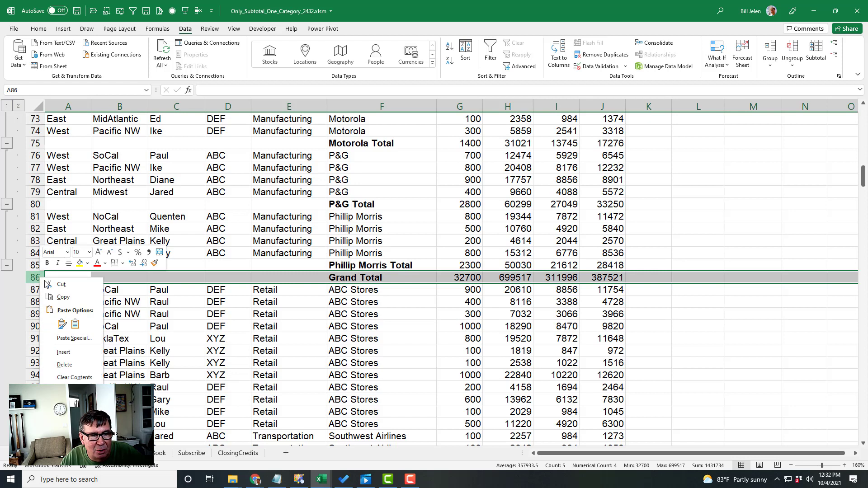
pyautogui.click(70, 363)
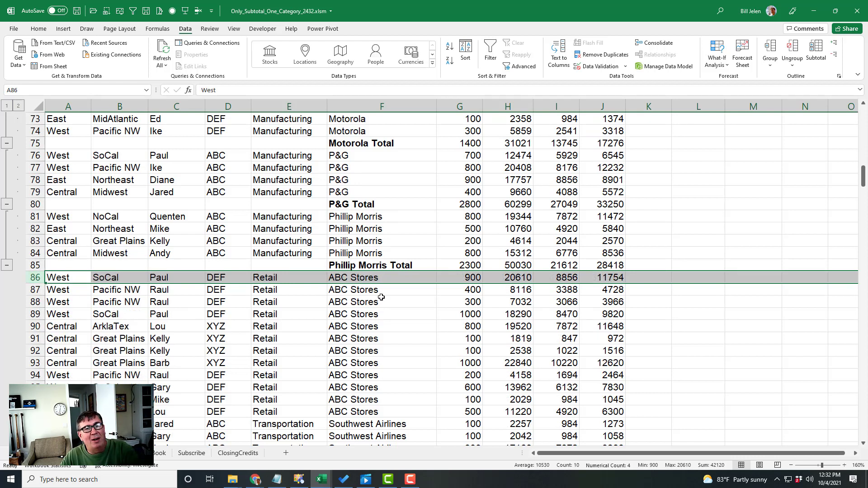
pyautogui.scroll(-1, 293, 382)
pyautogui.scroll(-1, 295, 353)
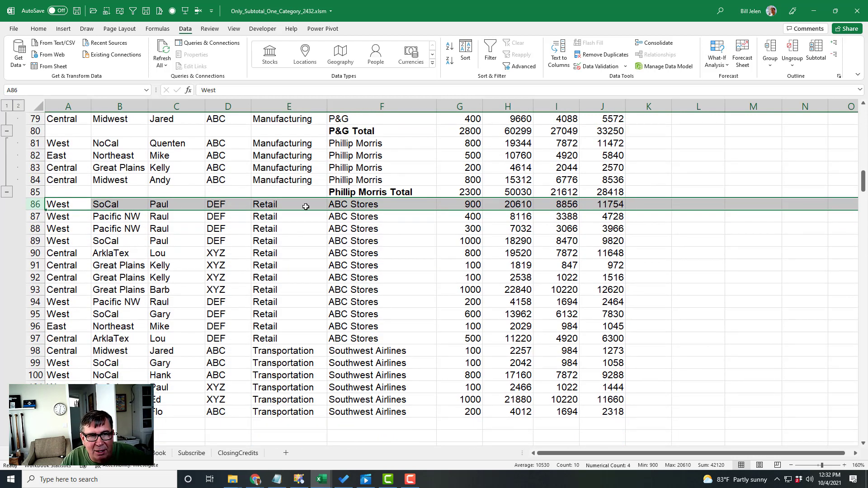
pyautogui.scroll(2, 306, 207)
pyautogui.scroll(2, 304, 210)
pyautogui.scroll(3, 302, 213)
pyautogui.scroll(2, 300, 216)
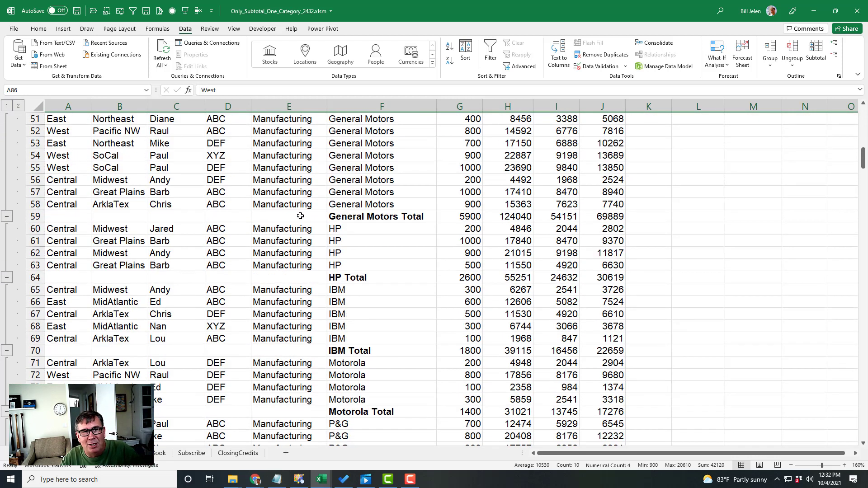
pyautogui.scroll(4, 300, 216)
pyautogui.scroll(3, 300, 223)
pyautogui.scroll(1, 299, 229)
pyautogui.scroll(3, 299, 234)
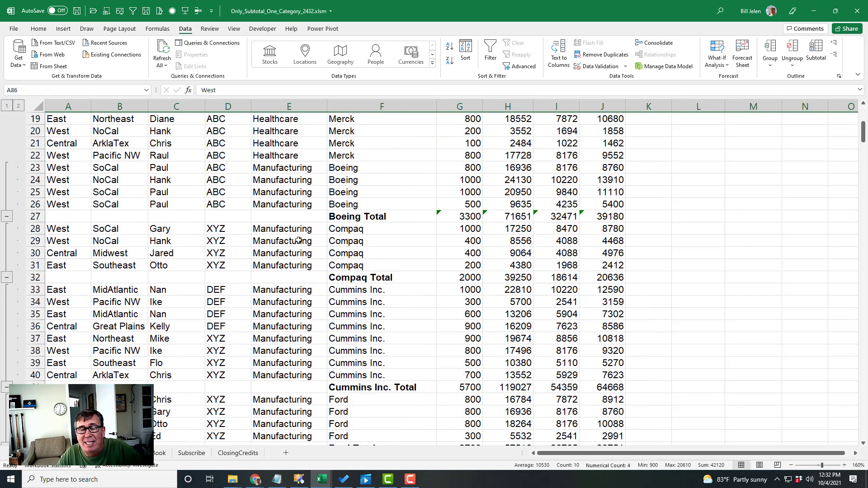
pyautogui.scroll(3, 298, 240)
pyautogui.scroll(3, 299, 240)
pyautogui.scroll(1, 300, 240)
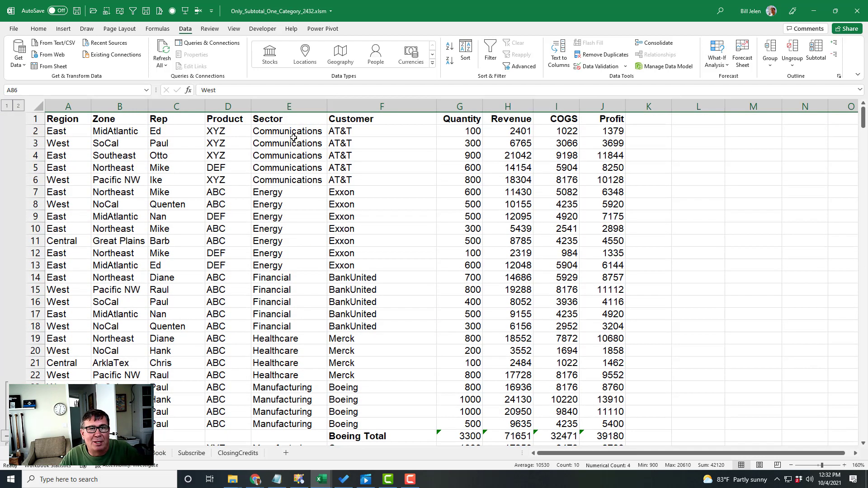
# Select E1:J103, from the Sector heading across to Profit and down to the last data row.
pyautogui.click(279, 119)
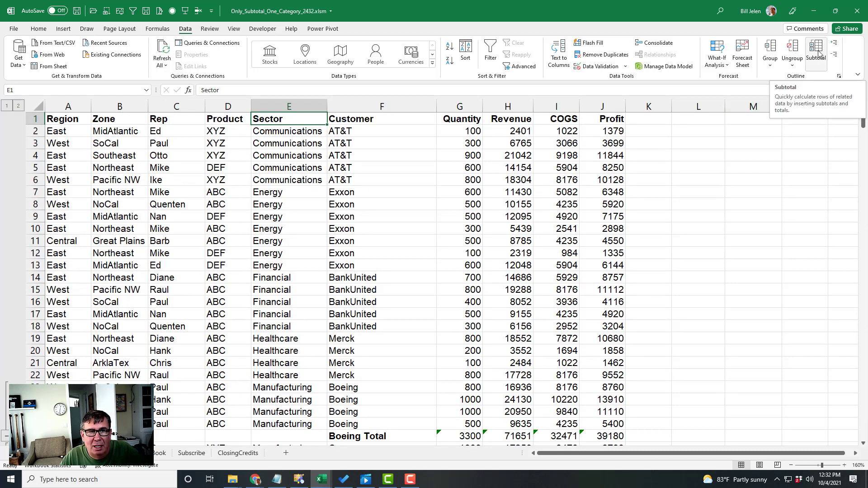
pyautogui.hotkey('ctrl', 'shift', 'Down')
pyautogui.hotkey('ctrl', 'shift', 'Right')
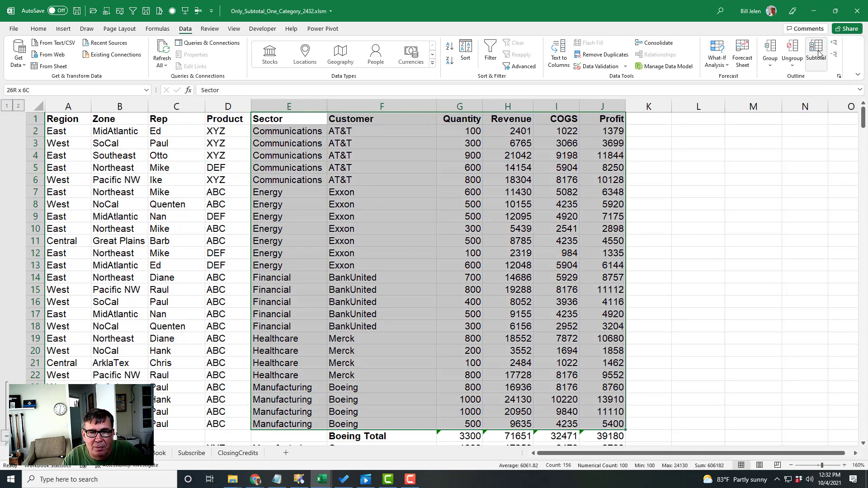
pyautogui.hotkey('shift', 'pagedown')
pyautogui.hotkey('shift', 'pagedown')
pyautogui.hotkey('shift', 'pagedown')
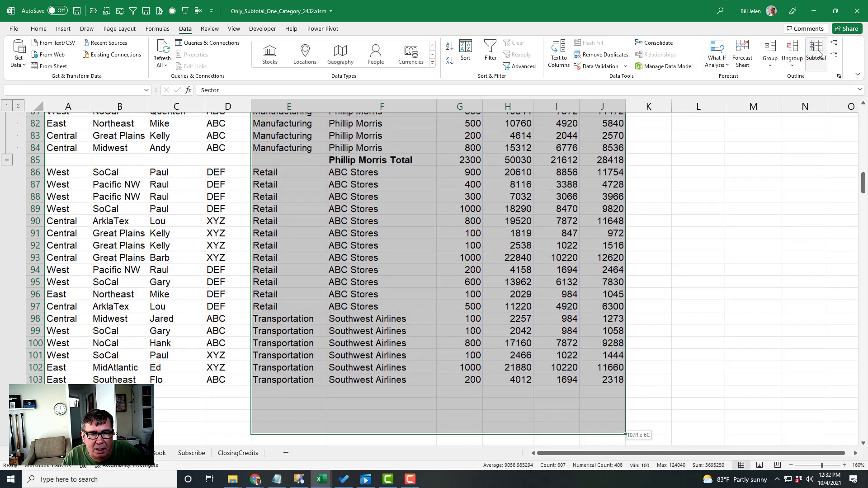
pyautogui.hotkey('ctrl', 'shift', 'Up')
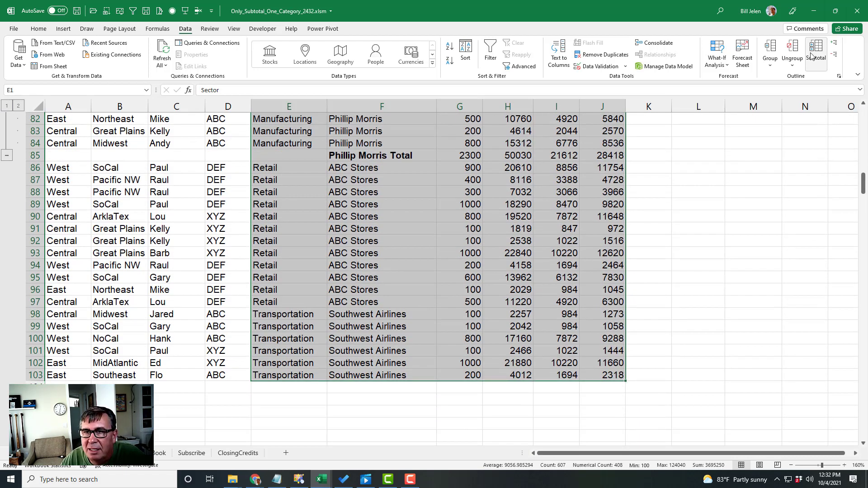
# Add Sum subtotals at each change in Sector without replacing the Customer subtotals, including Profit.
pyautogui.click(816, 50)
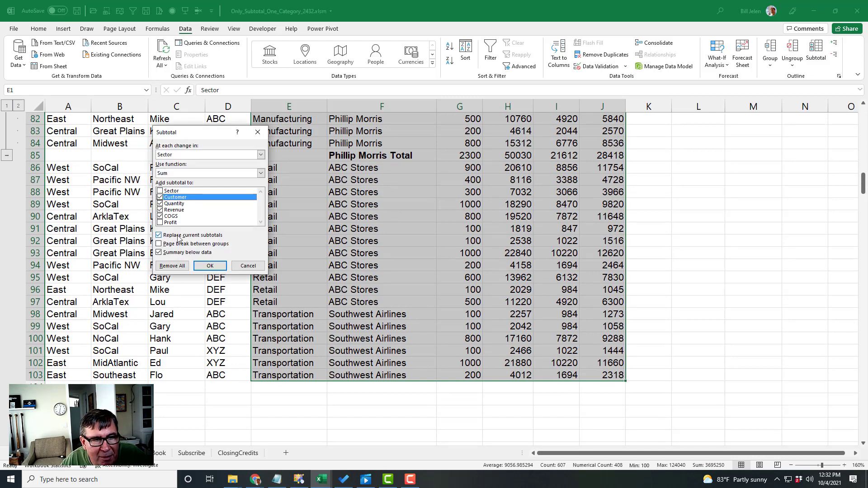
pyautogui.click(161, 235)
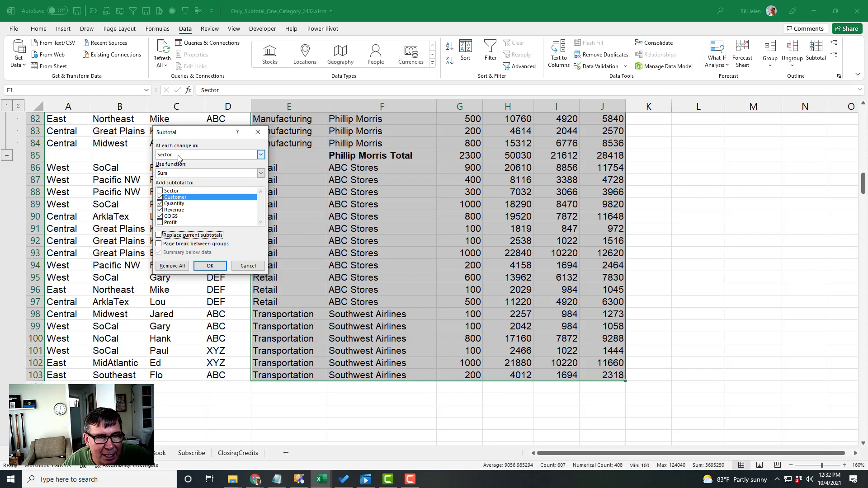
pyautogui.click(160, 197)
pyautogui.click(159, 222)
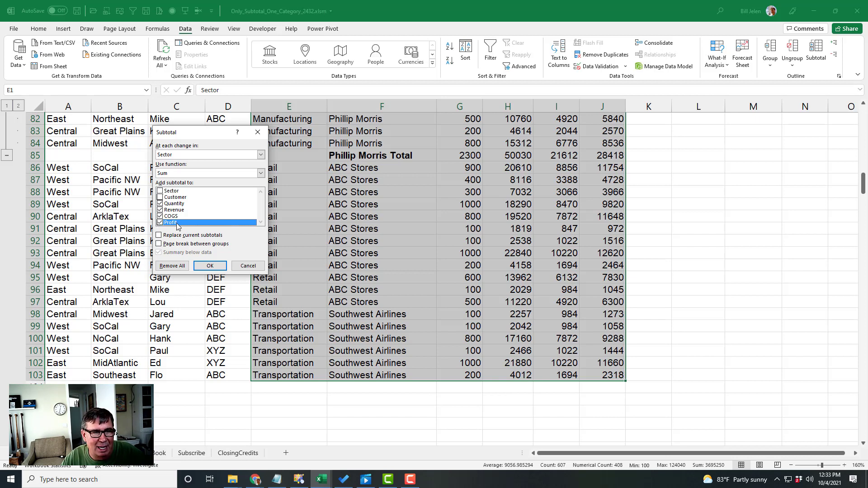
pyautogui.click(210, 266)
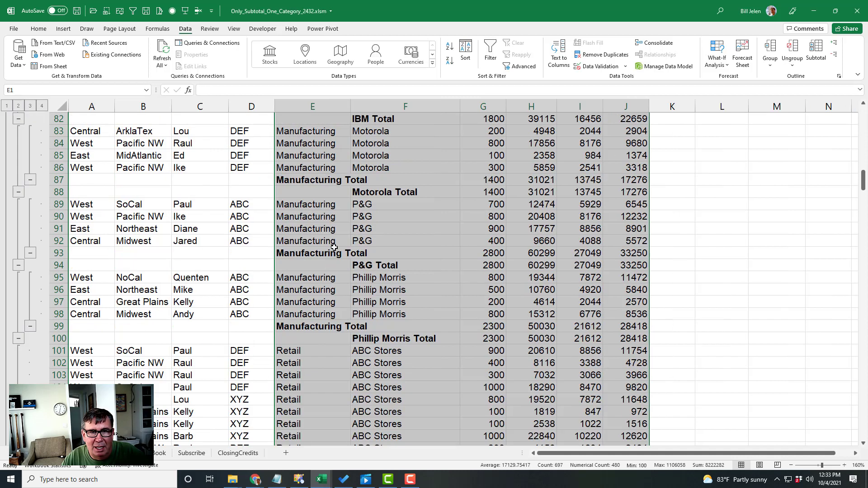
# Collapse the outline to level 2 totals, then move on to the Buy the Book sheet.
pyautogui.click(18, 106)
pyautogui.scroll(2, 397, 208)
pyautogui.scroll(2, 394, 224)
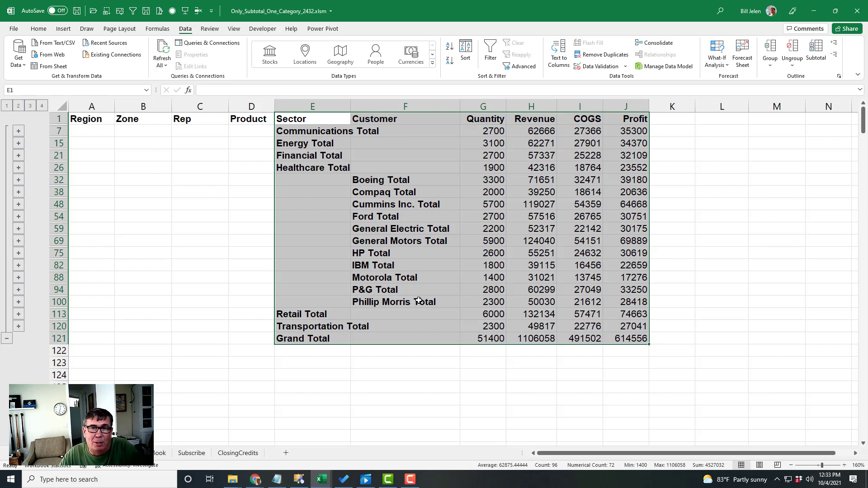
pyautogui.hotkey('ctrl', 'pagedown')
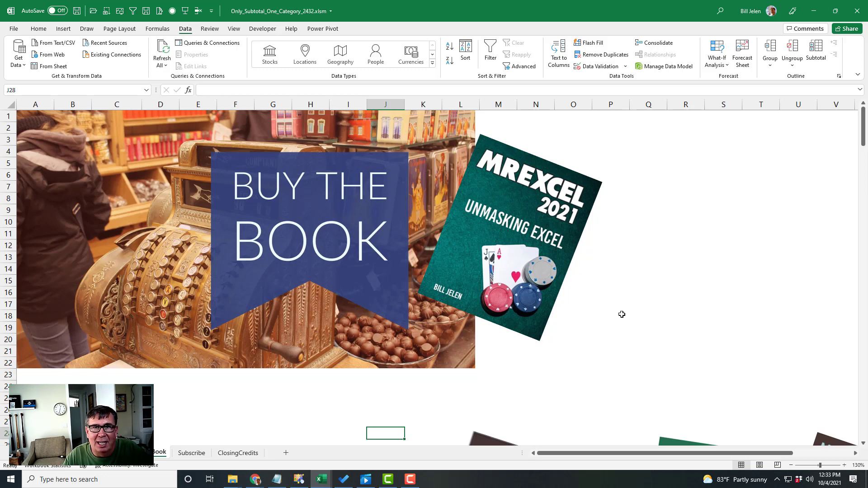
# Move to the next worksheet, the Subscribe sheet with its Like, Subscribe, Ring the Bell message.
pyautogui.hotkey('ctrl', 'pagedown')
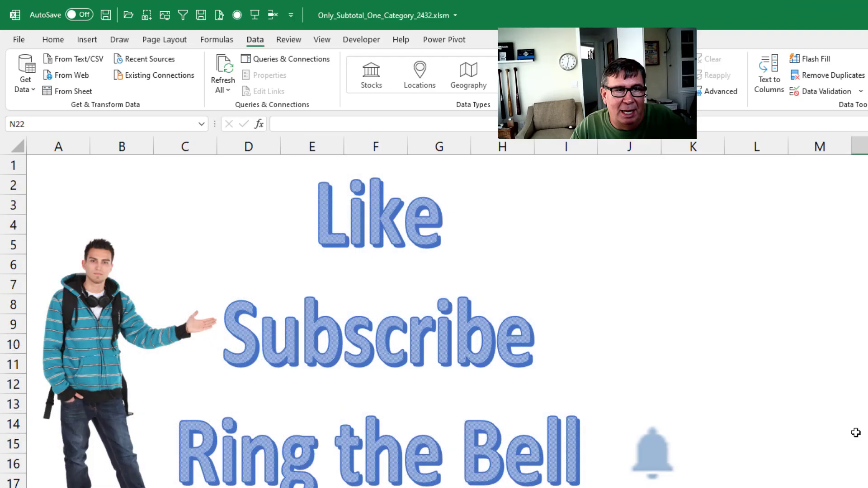